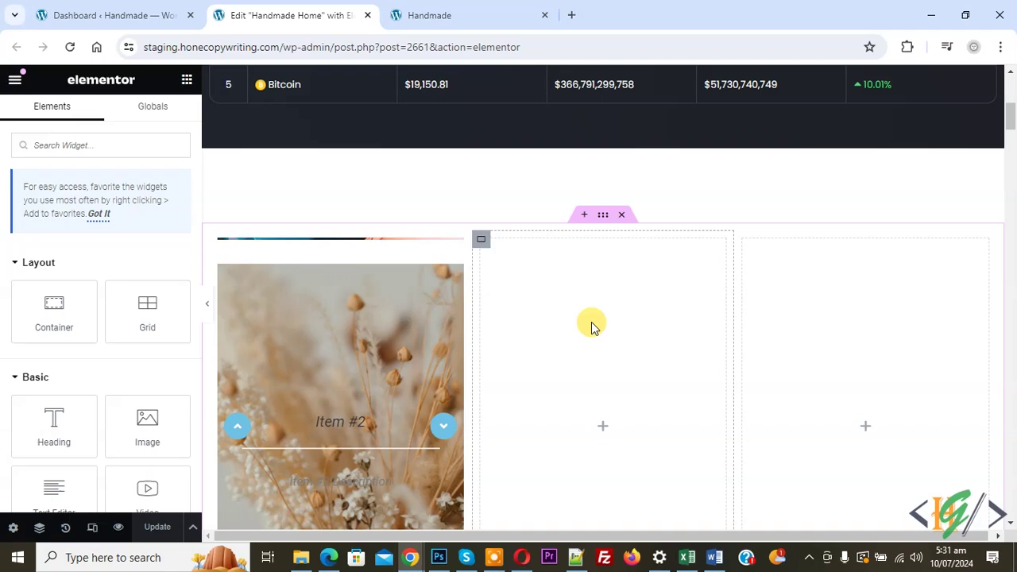
# - Switch from the Elementor editor to the WordPress Dashboard tab
pyautogui.click(80, 15)
# - Search Add New Plugin for 'JetWidgets For Elementor', confirm it's Active, and return to the editor
pyautogui.scroll(-3, 270, 209)
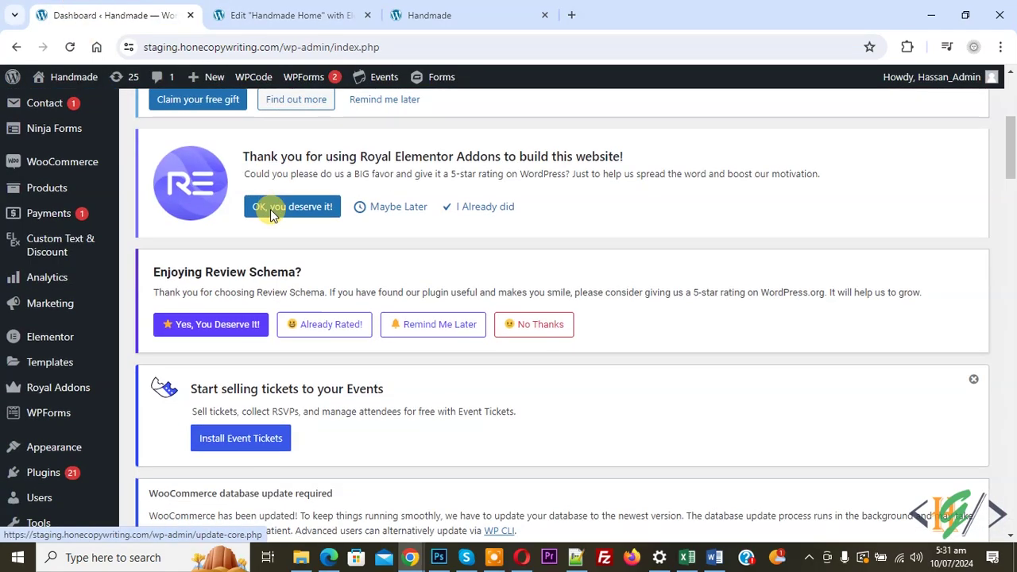
pyautogui.scroll(-2, 270, 209)
pyautogui.moveTo(95, 323)
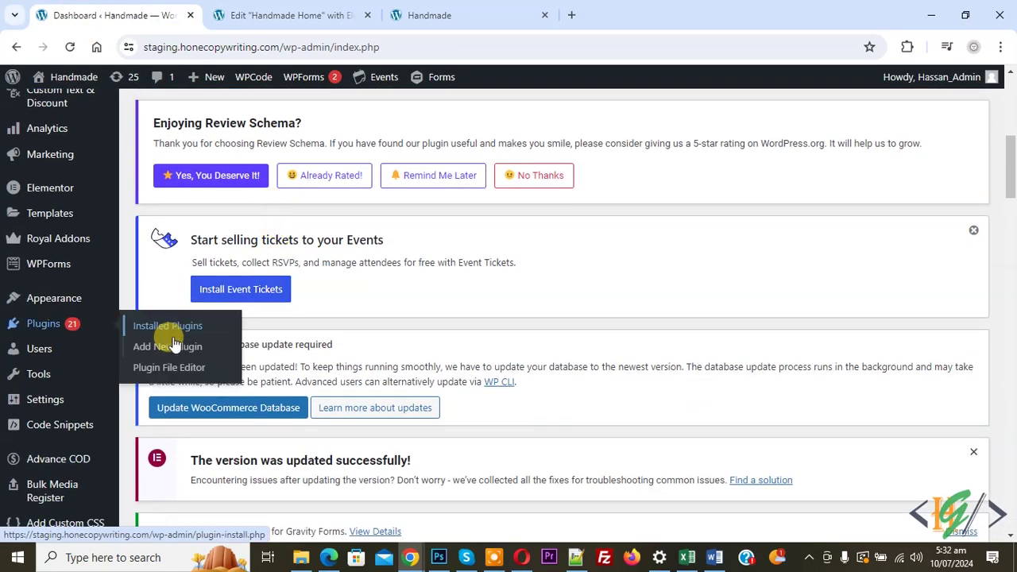
pyautogui.click(174, 343)
pyautogui.scroll(-5, 529, 277)
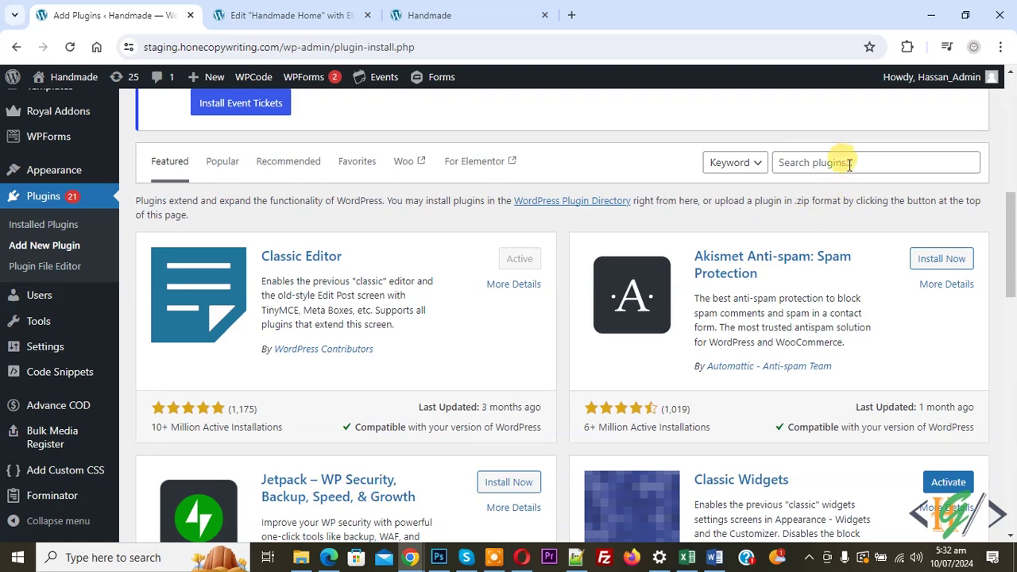
pyautogui.click(849, 164)
pyautogui.write('JetWidgets For Elementor')
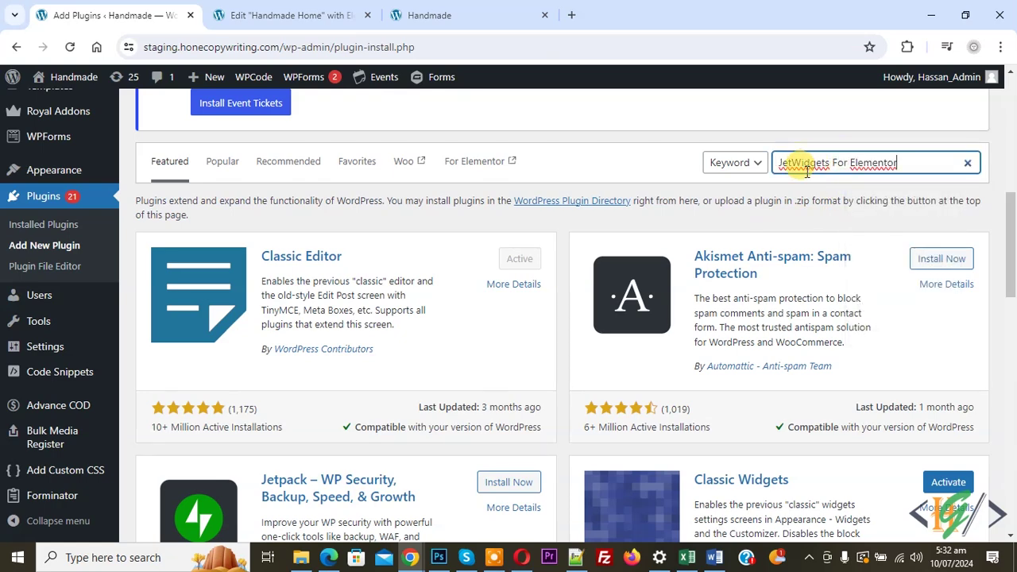
pyautogui.scroll(-3, 294, 250)
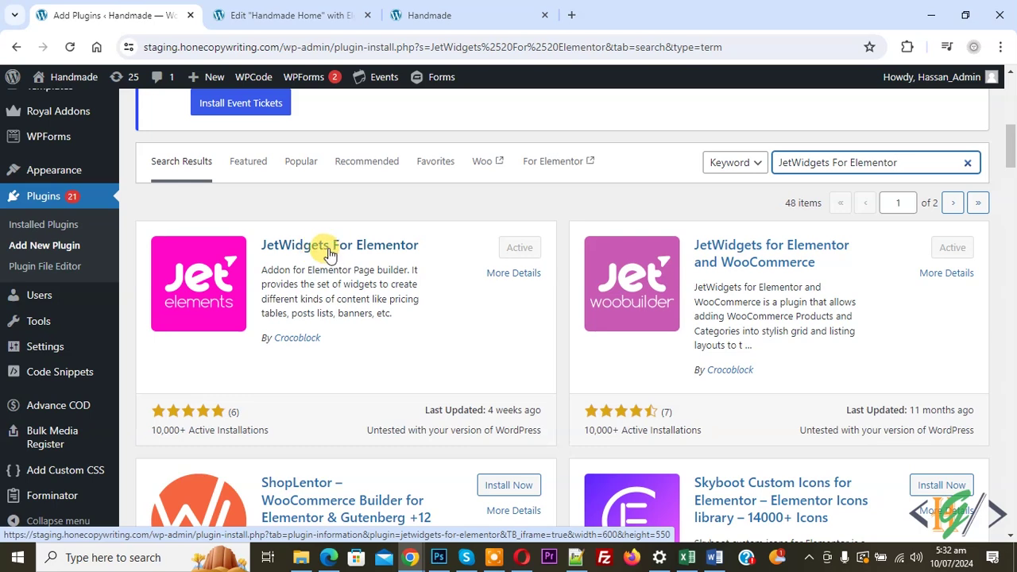
pyautogui.click(279, 15)
pyautogui.click(70, 47)
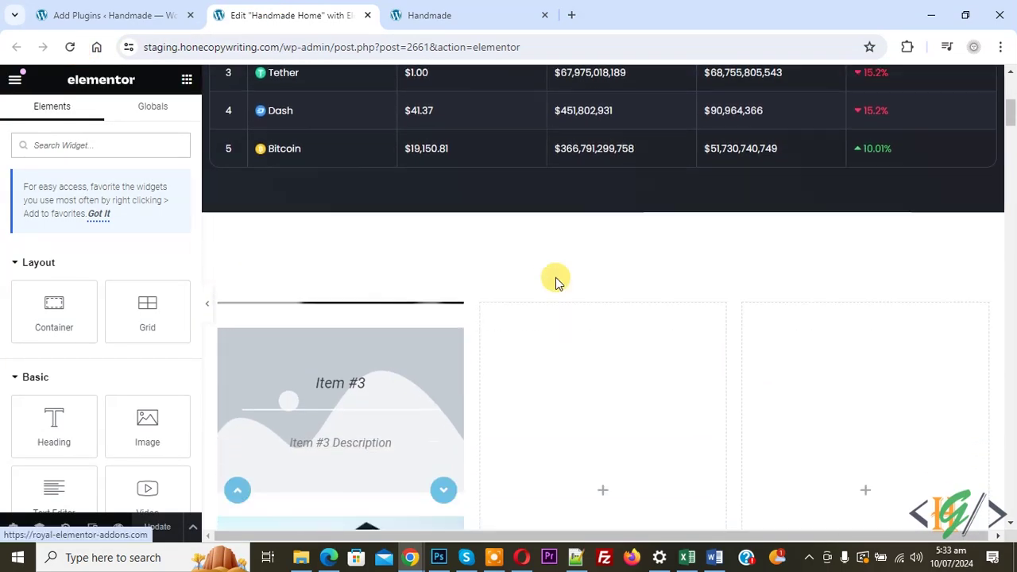
# - Search 'headline' in the widget panel and drop a Headline widget into the empty middle column
pyautogui.scroll(-1, 556, 278)
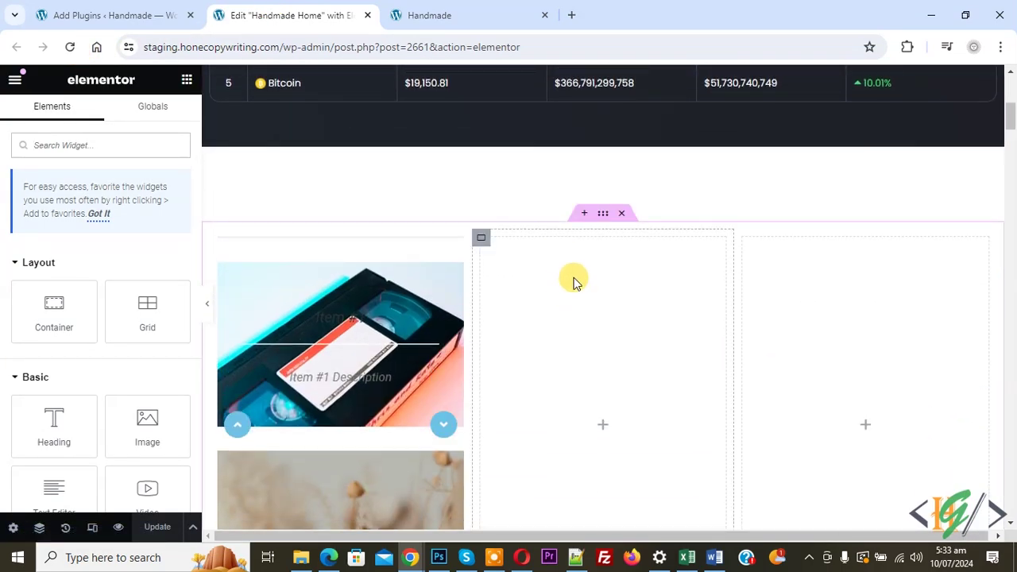
pyautogui.click(45, 144)
pyautogui.write('headline')
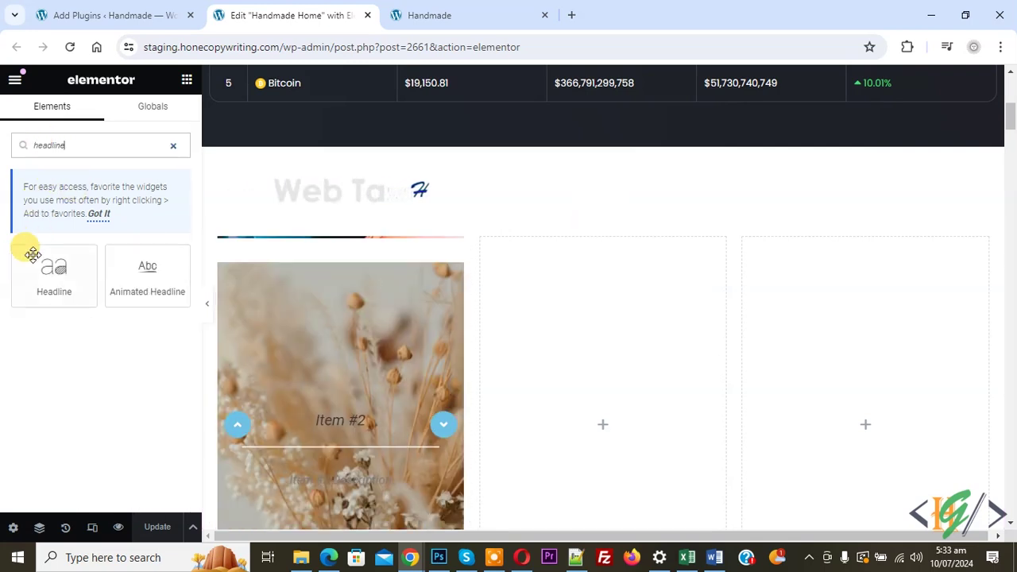
pyautogui.moveTo(52, 279); pyautogui.dragTo(557, 286)
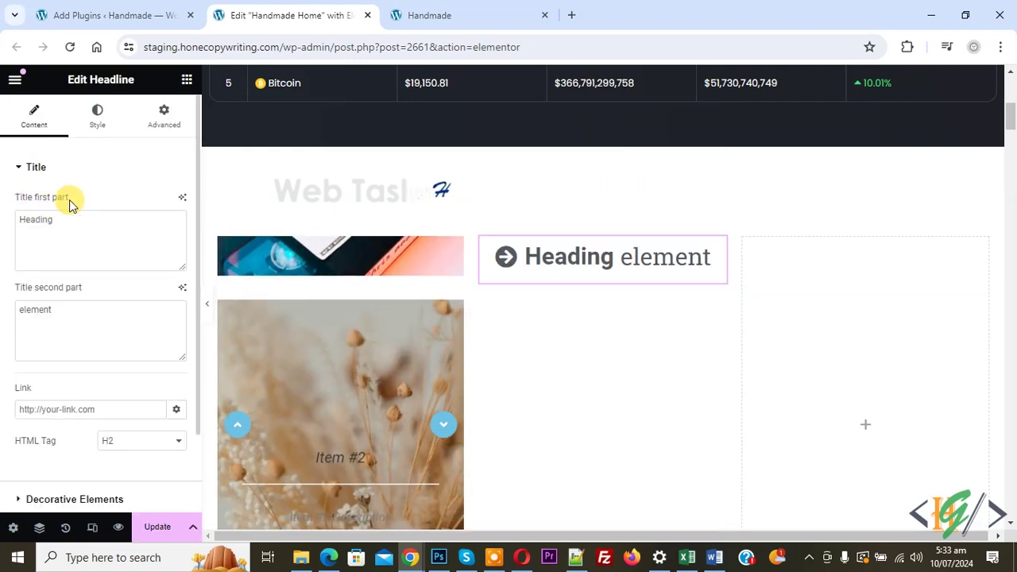
# - Try the H1 HTML tag, revert the headline to H2, and expand Decorative Elements
pyautogui.doubleClick(45, 316)
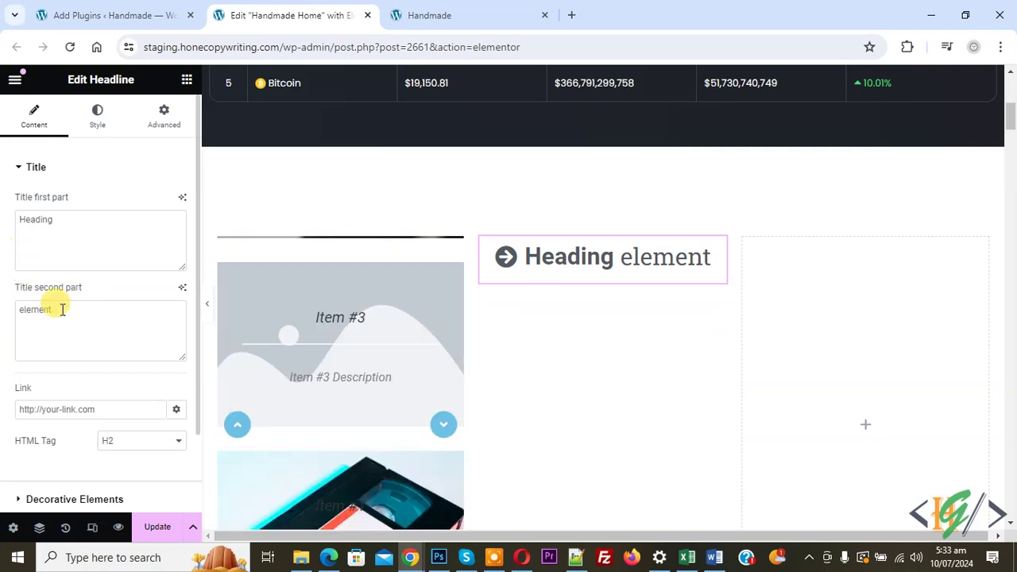
pyautogui.scroll(-1, 74, 256)
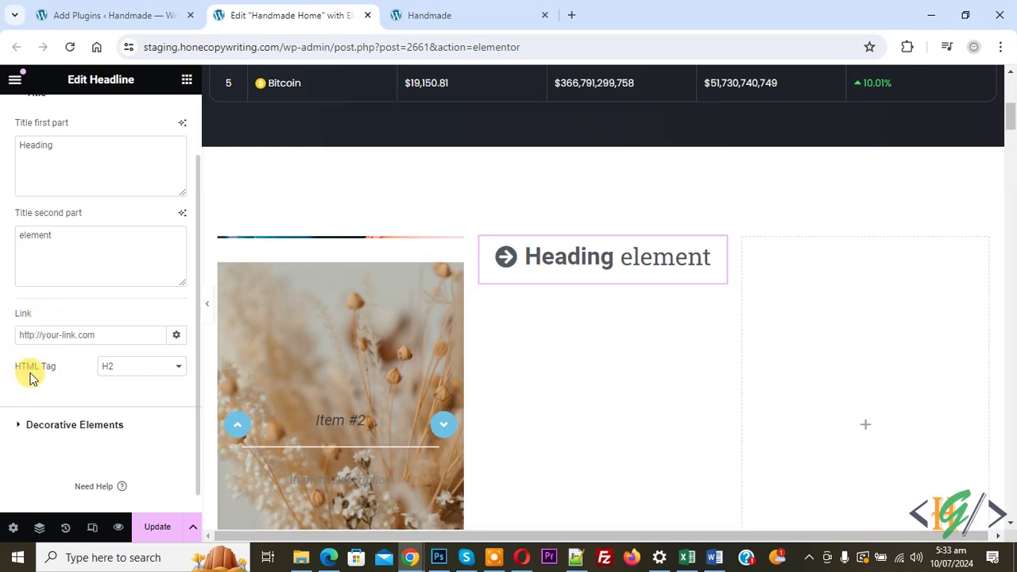
pyautogui.click(129, 368)
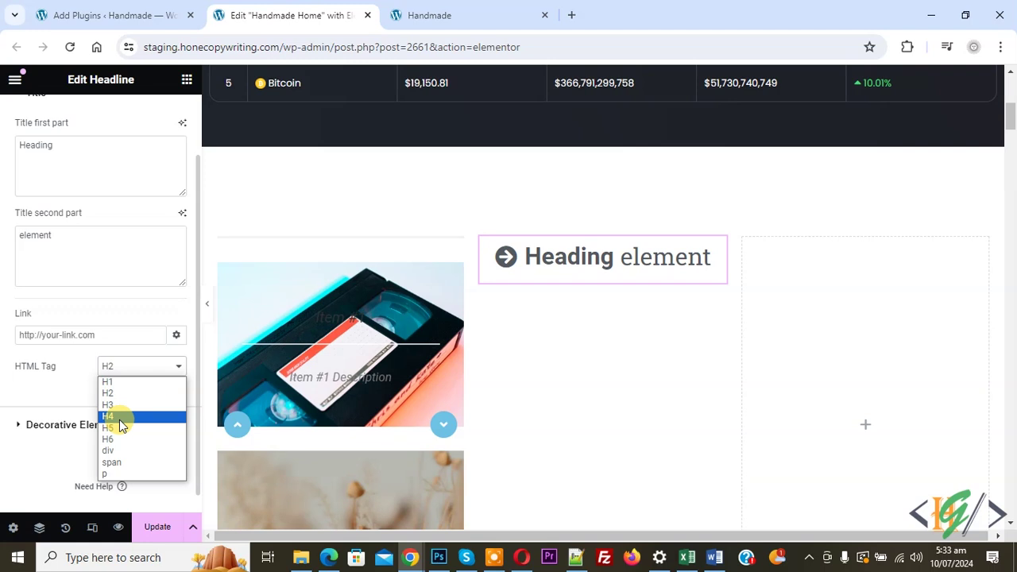
pyautogui.click(112, 382)
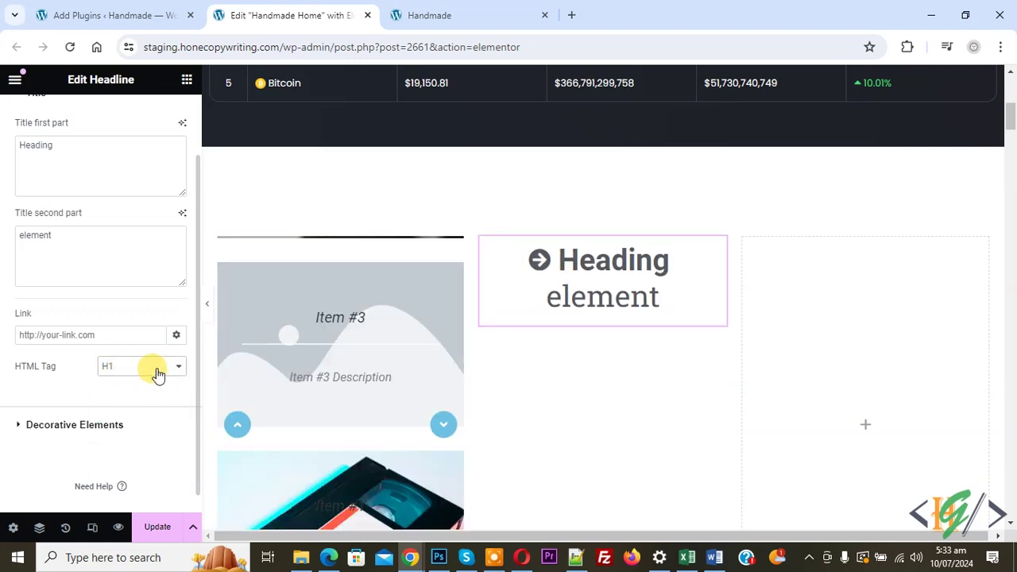
pyautogui.click(137, 370)
pyautogui.click(134, 393)
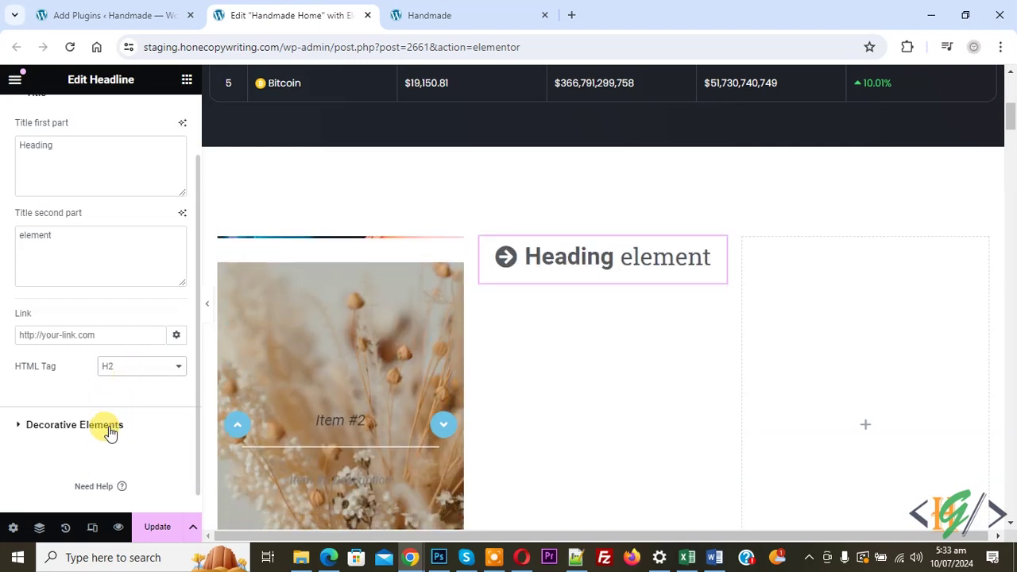
pyautogui.click(105, 429)
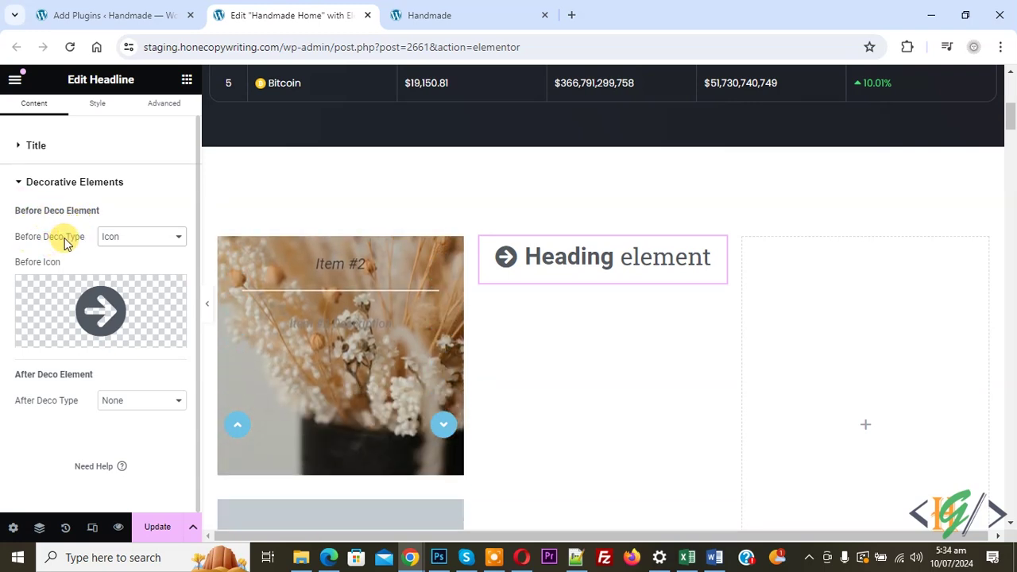
# - Set the Before decoration type to Image and insert the dogecoin image from the Media Library
pyautogui.click(132, 246)
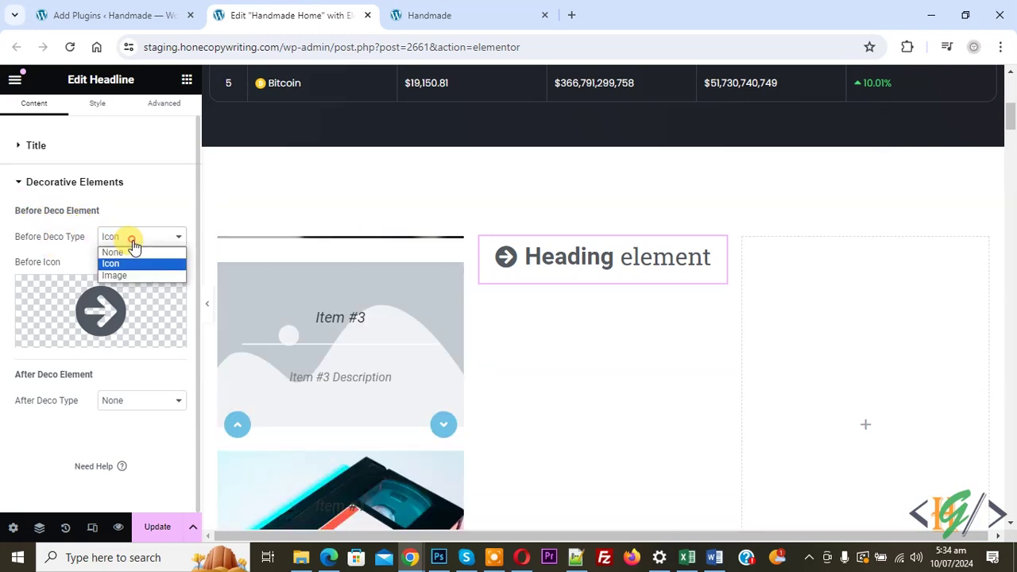
pyautogui.click(133, 267)
pyautogui.click(131, 238)
pyautogui.click(131, 275)
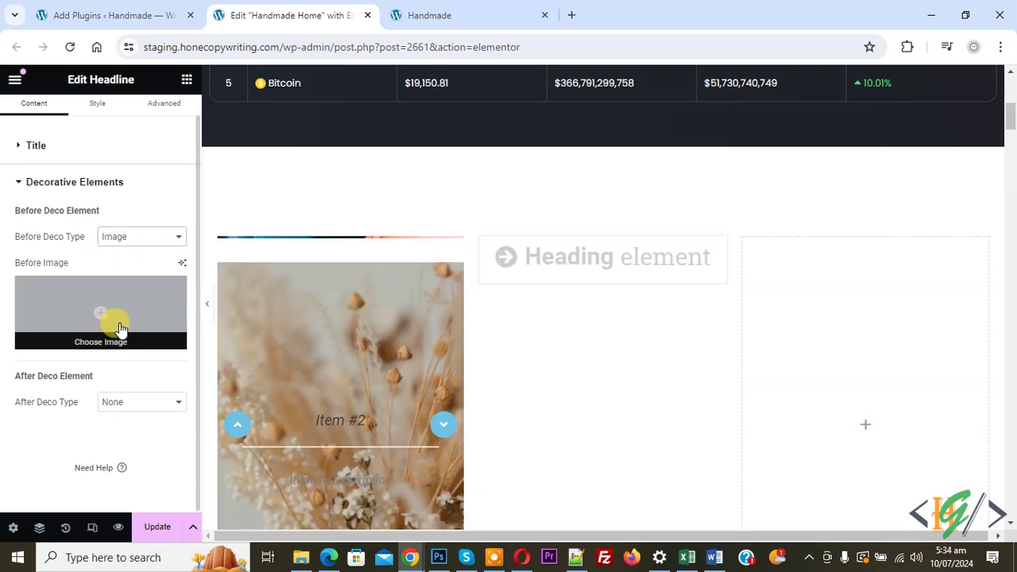
pyautogui.click(98, 345)
pyautogui.scroll(-2, 477, 302)
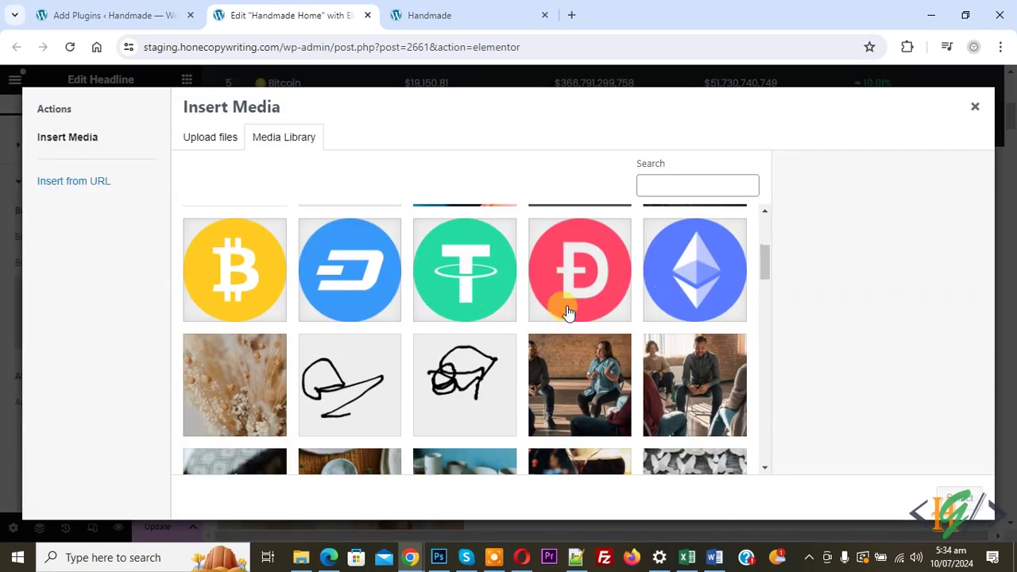
pyautogui.click(576, 298)
pyautogui.click(959, 500)
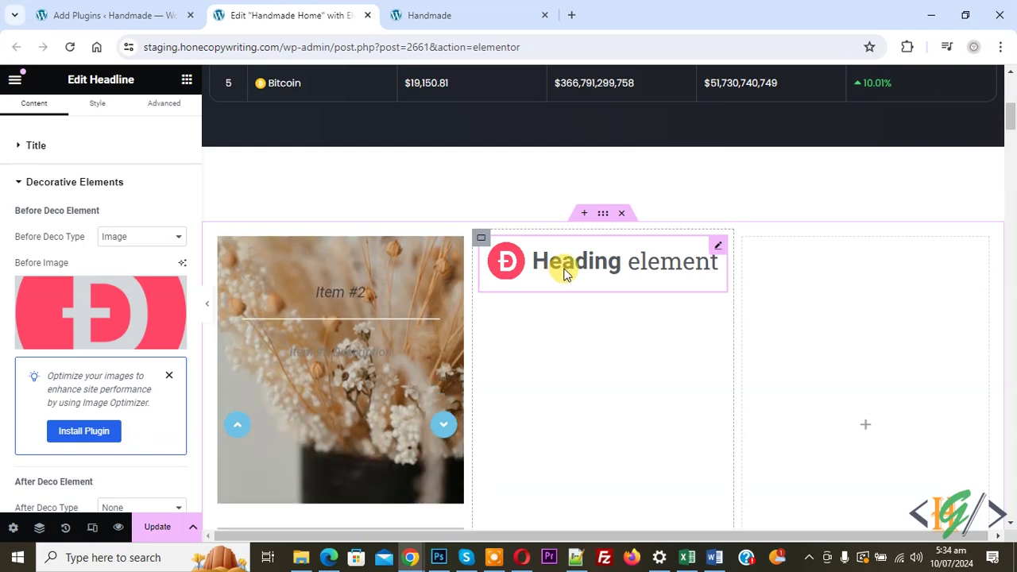
# - Switch the Before decoration type back to Icon
pyautogui.click(124, 237)
pyautogui.click(123, 263)
pyautogui.moveTo(80, 318)
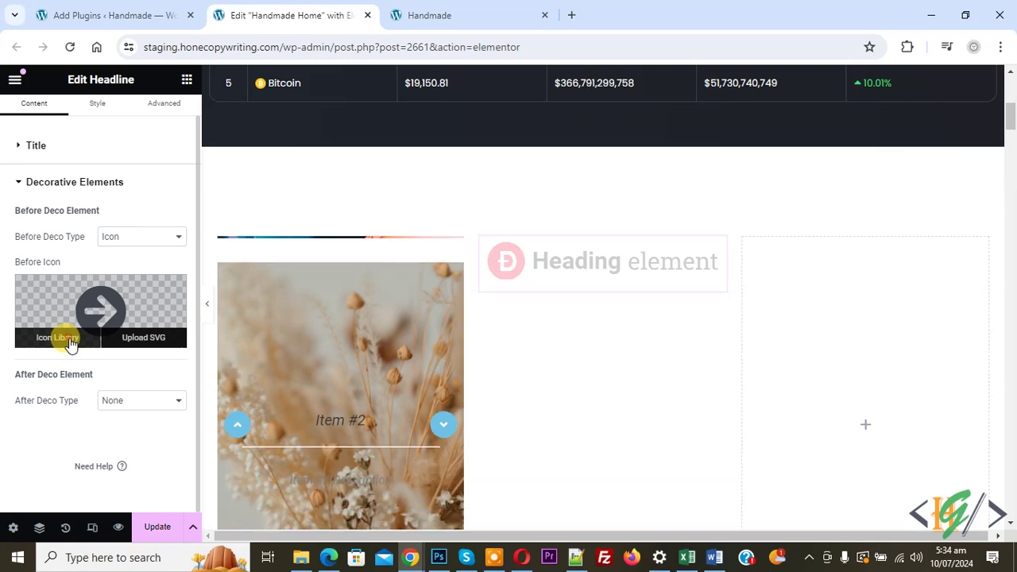
# - Insert the circled right-arrow icon, found by searching 'arrow', as the Before icon
pyautogui.click(68, 339)
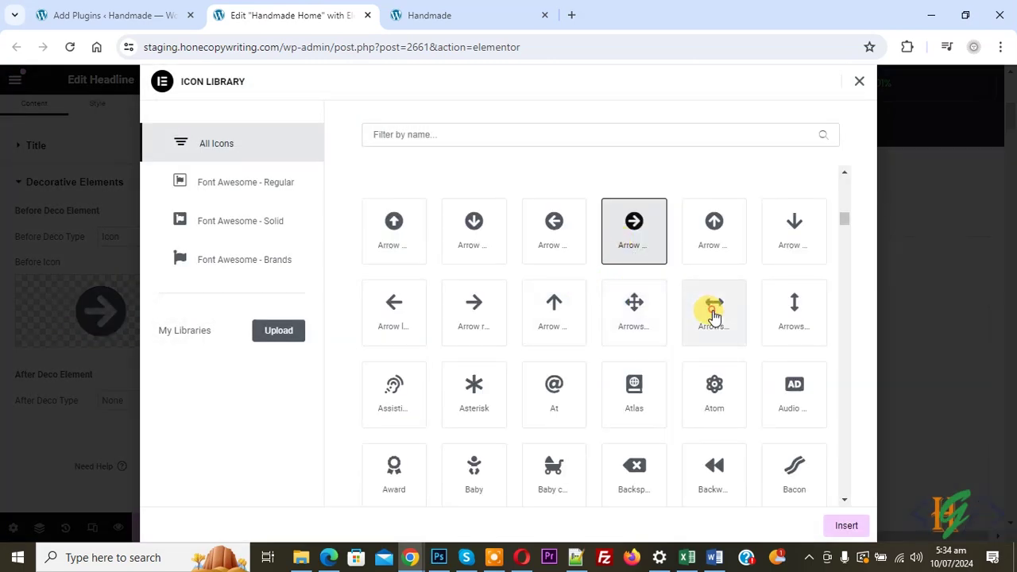
pyautogui.click(714, 313)
pyautogui.click(844, 525)
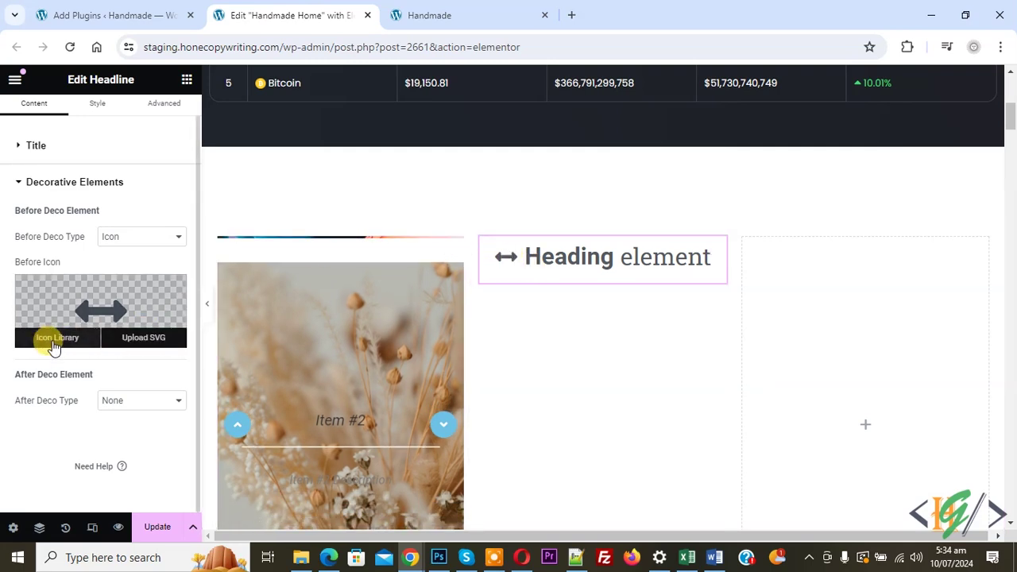
pyautogui.click(52, 342)
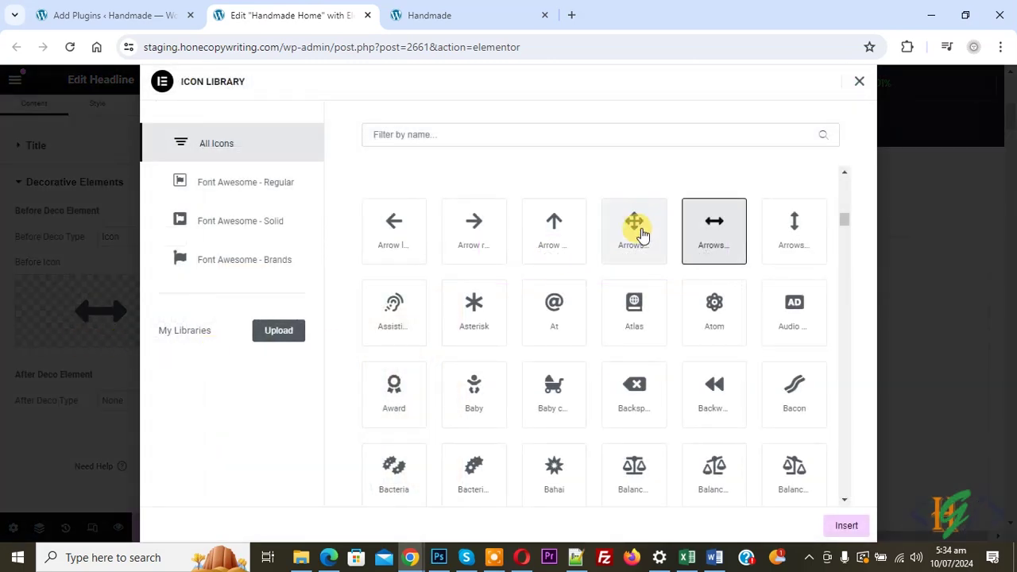
pyautogui.write('arrow')
pyautogui.click(719, 203)
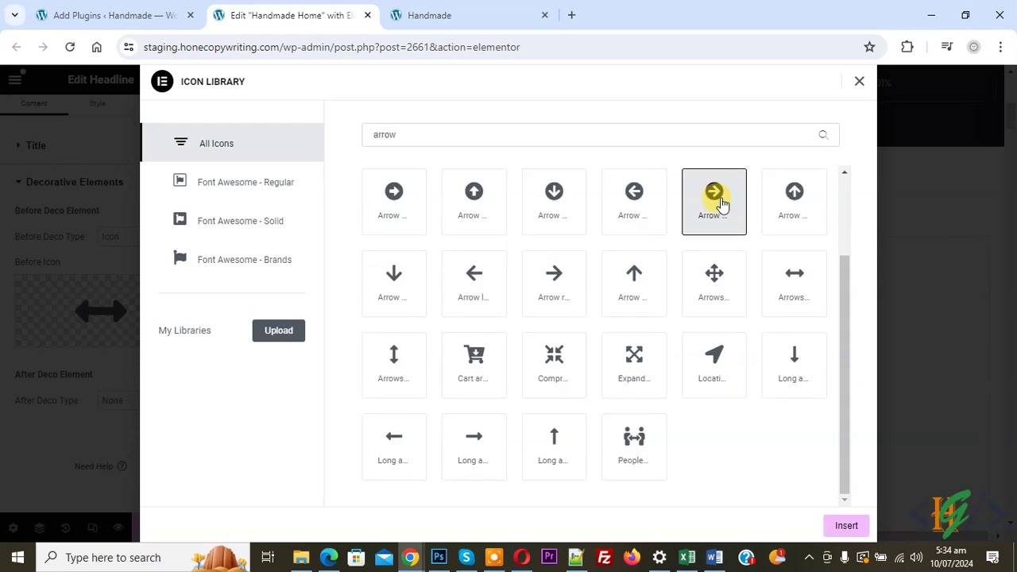
pyautogui.click(846, 525)
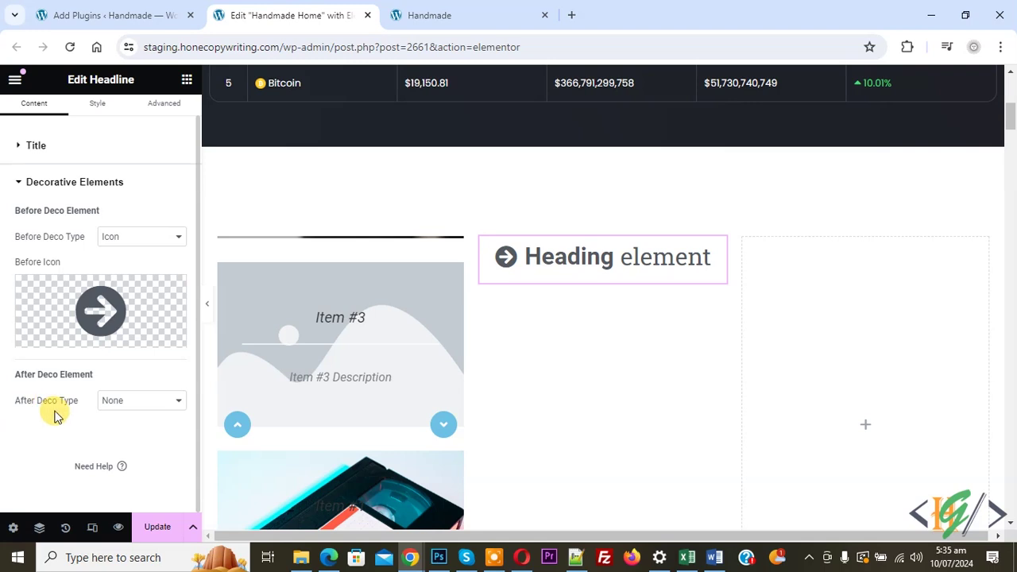
# - Try an After decoration of type Icon, then set it back to None
pyautogui.click(128, 409)
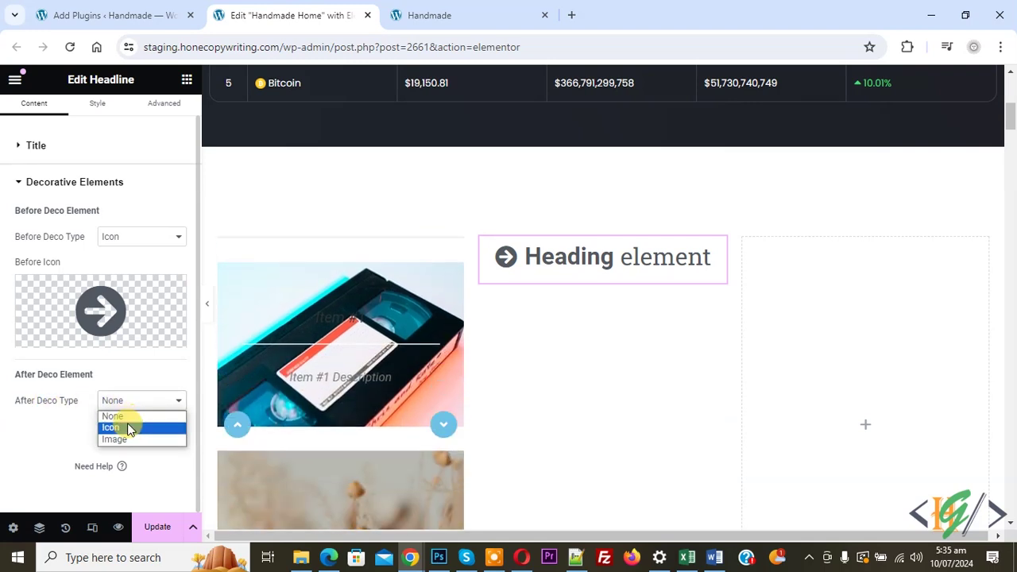
pyautogui.click(128, 428)
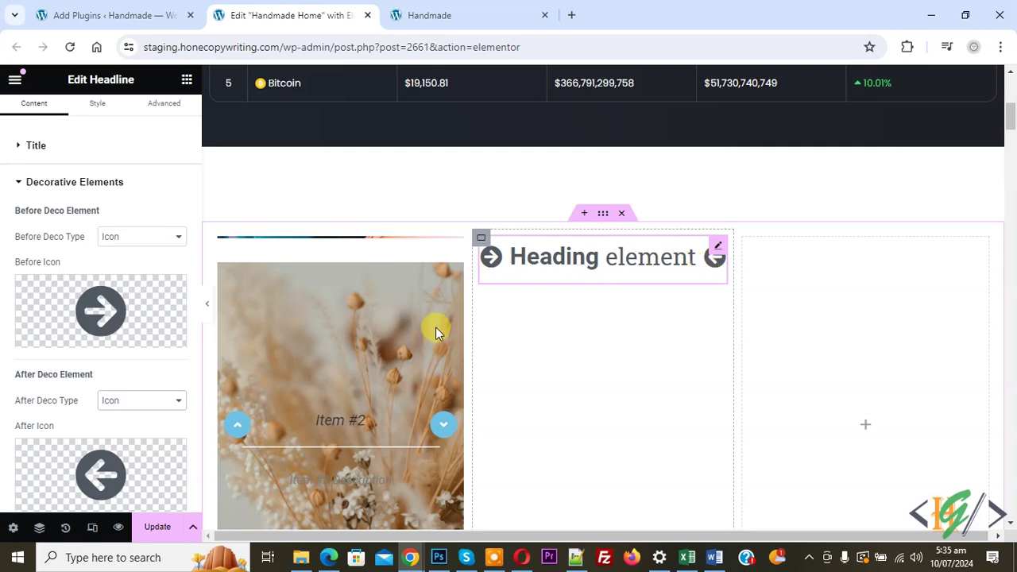
pyautogui.scroll(-1, 136, 312)
pyautogui.click(135, 334)
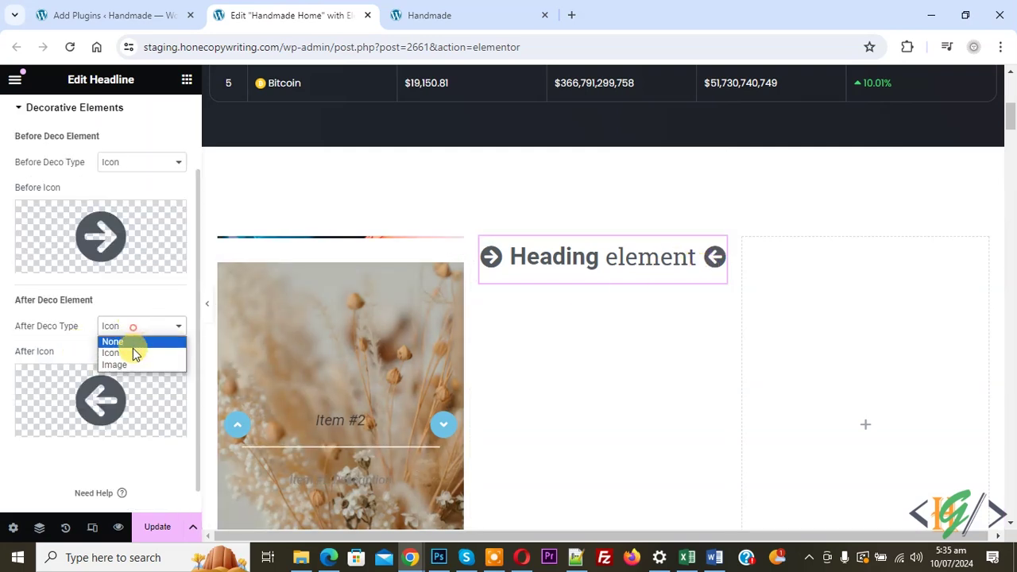
pyautogui.click(125, 341)
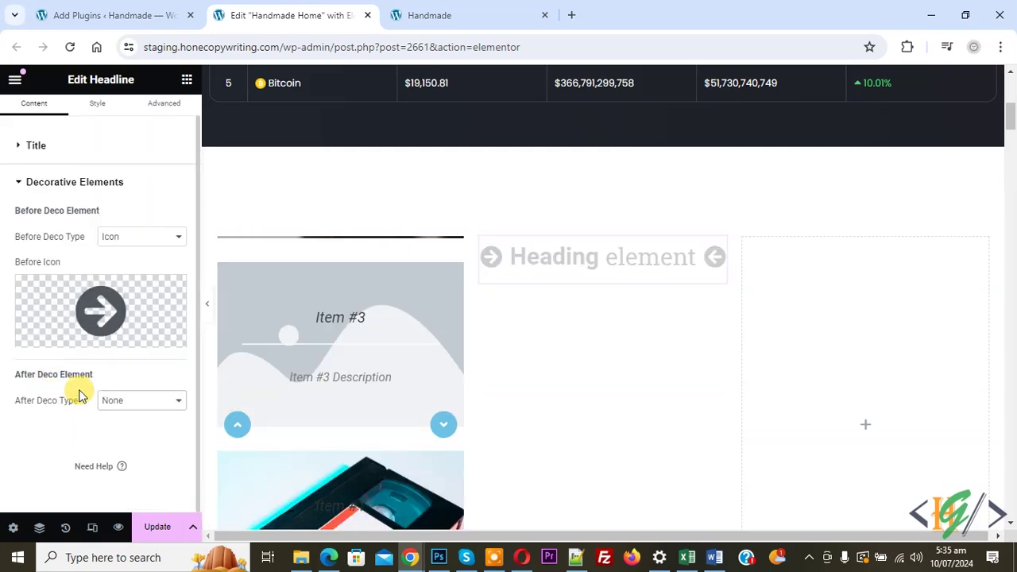
pyautogui.scroll(1, 79, 386)
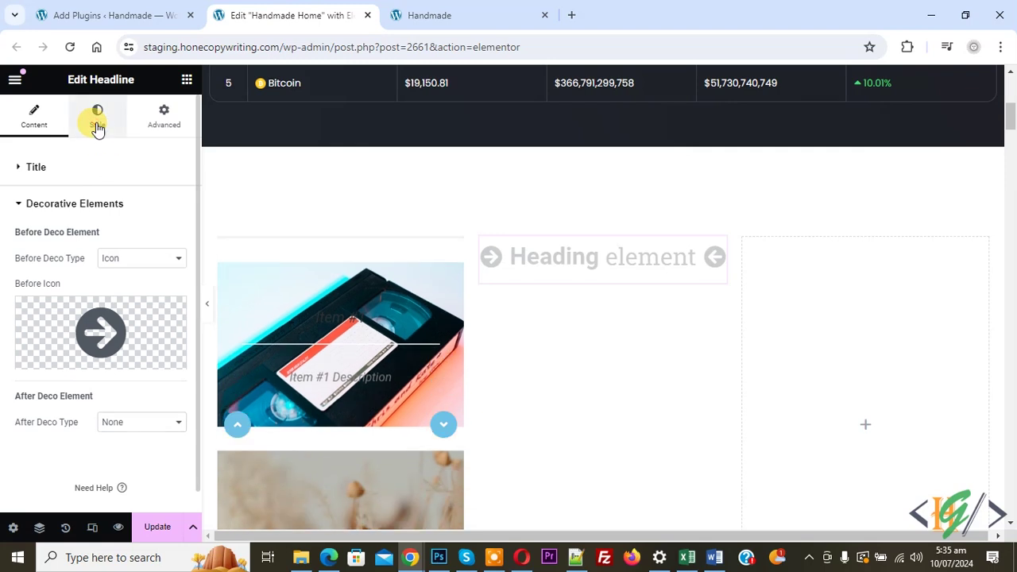
# - In the Style settings, try Vertical direction, then return the headline to Horizontal
pyautogui.click(97, 119)
pyautogui.click(155, 208)
pyautogui.click(146, 228)
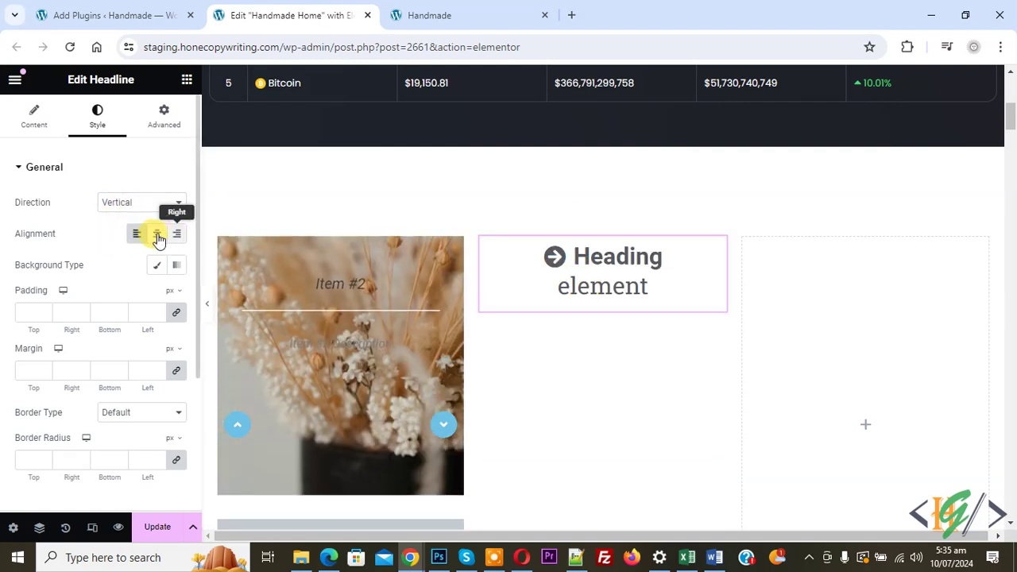
pyautogui.click(136, 205)
pyautogui.click(126, 218)
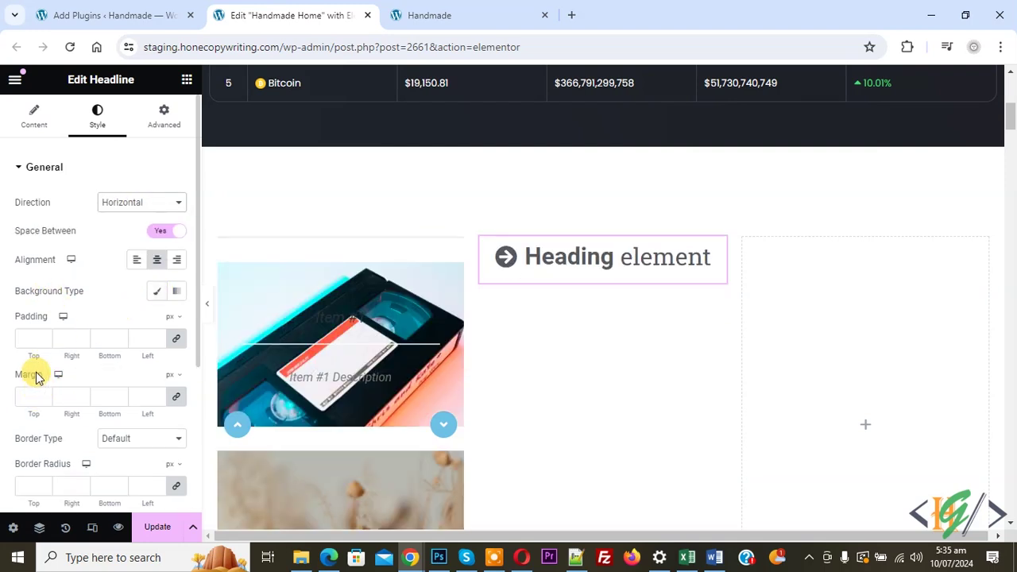
pyautogui.scroll(-3, 39, 372)
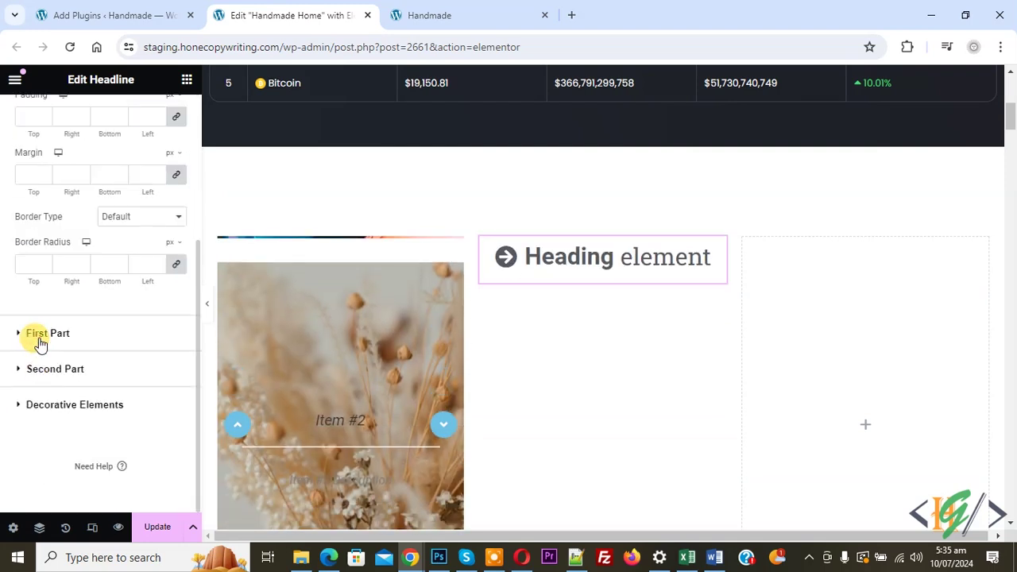
# - Set the First Part text colour to blue #277ADD
pyautogui.click(40, 334)
pyautogui.click(174, 194)
pyautogui.click(231, 267)
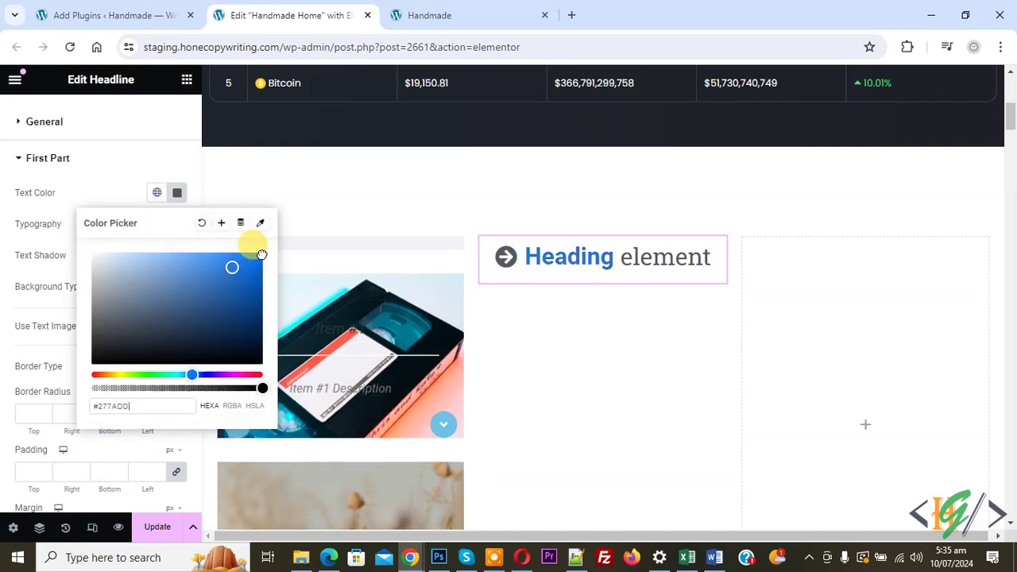
pyautogui.click(106, 203)
pyautogui.scroll(-1, 104, 227)
pyautogui.scroll(-3, 8, 295)
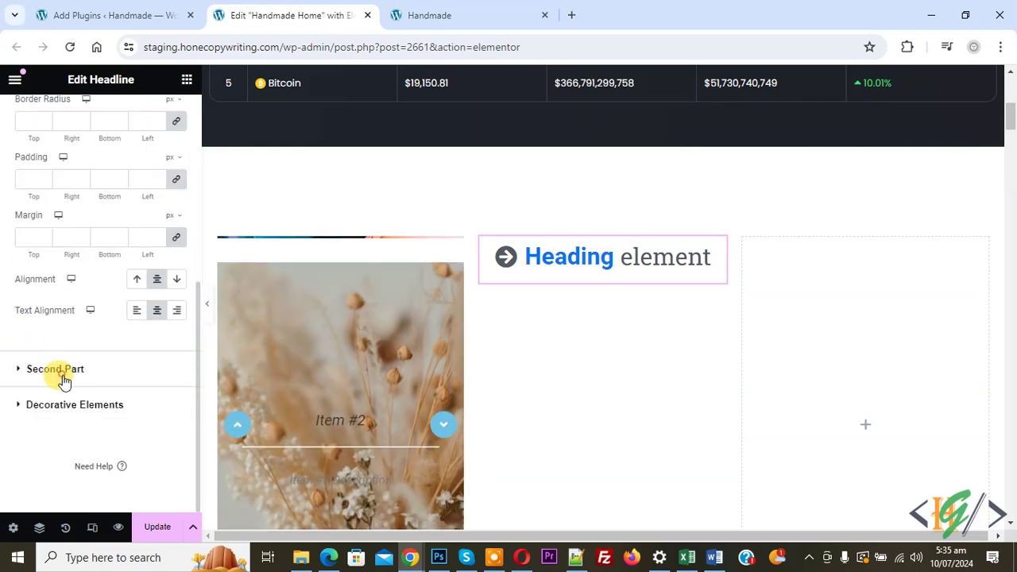
# - Set the Second Part text colour to red
pyautogui.click(63, 374)
pyautogui.click(176, 193)
pyautogui.click(238, 374)
pyautogui.click(69, 291)
pyautogui.scroll(-3, 68, 292)
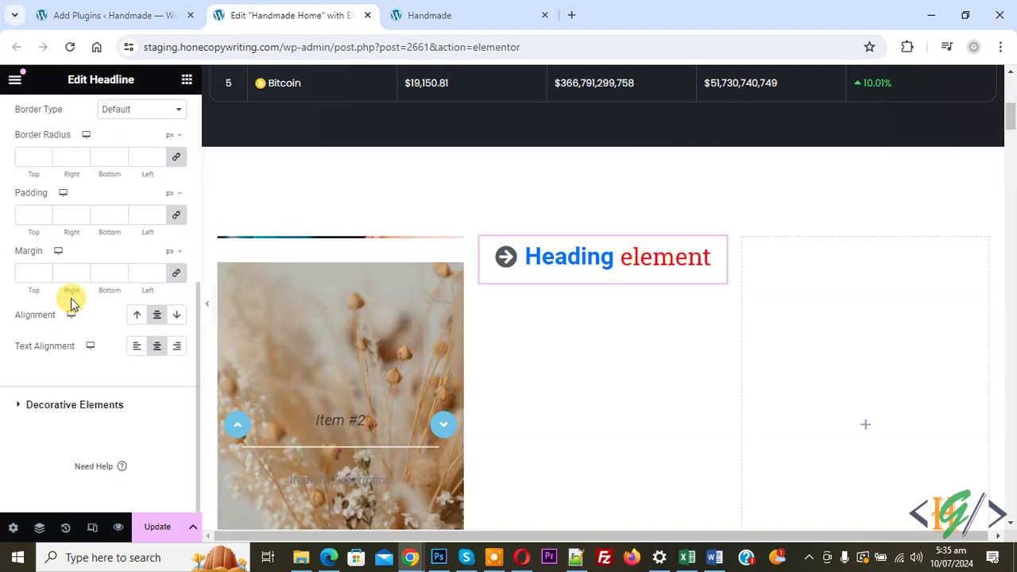
pyautogui.click(86, 414)
pyautogui.click(179, 212)
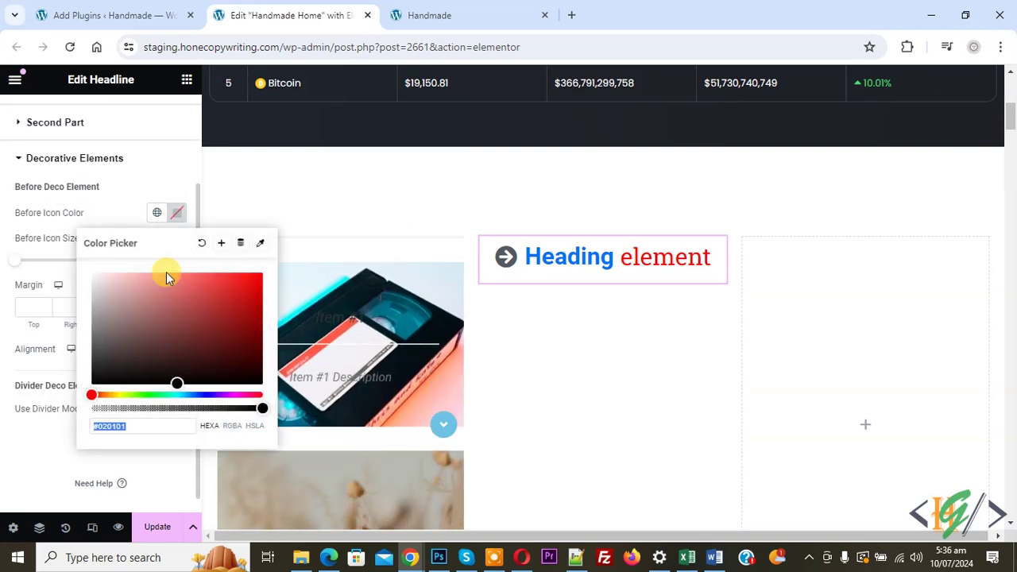
# - Colour the circled Before arrow icon red and update the page
pyautogui.click(163, 335)
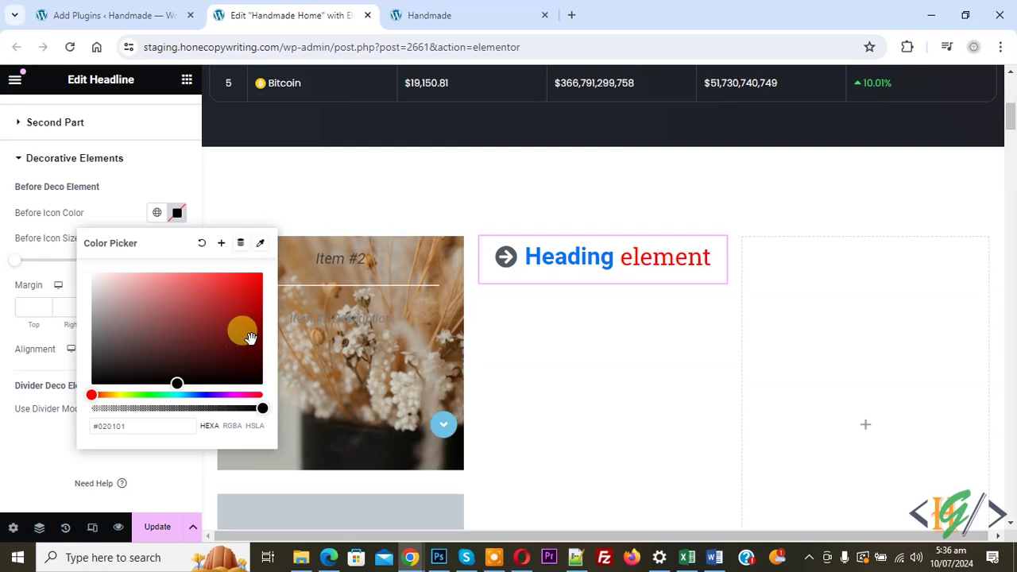
pyautogui.click(248, 308)
pyautogui.click(64, 359)
pyautogui.click(163, 528)
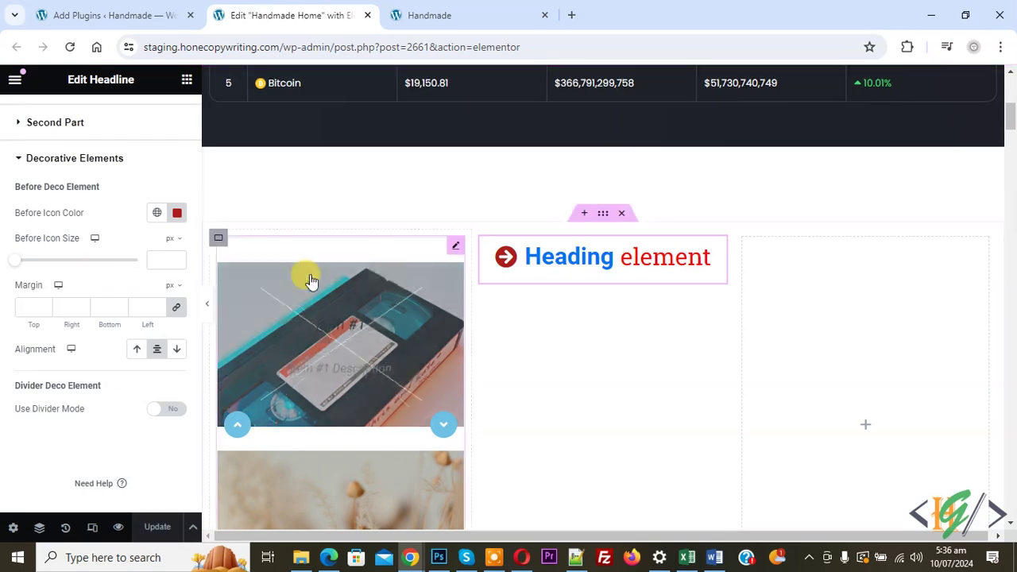
pyautogui.click(450, 14)
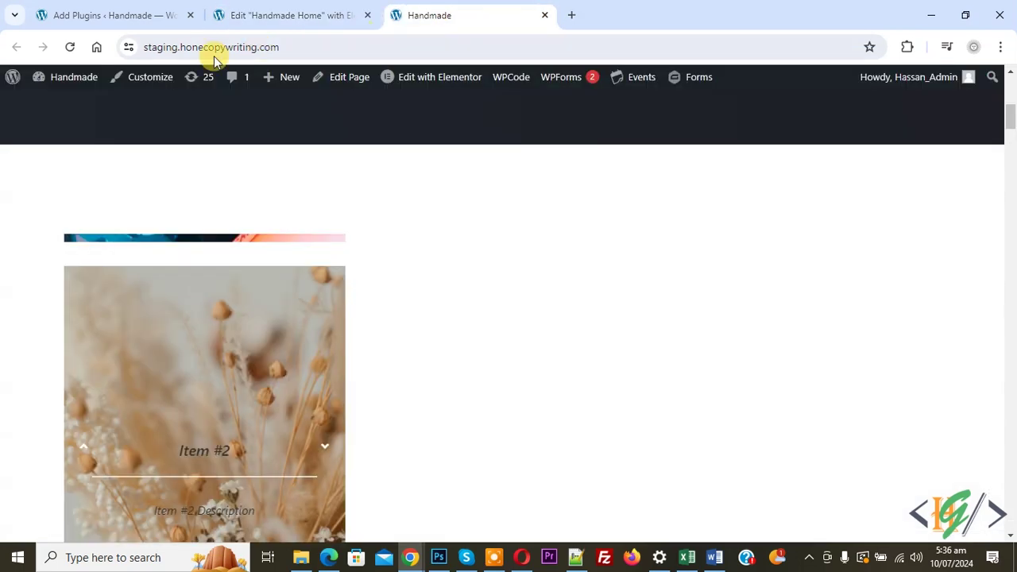
# - Reload the live Handmade page to view the updated headline
pyautogui.click(71, 47)
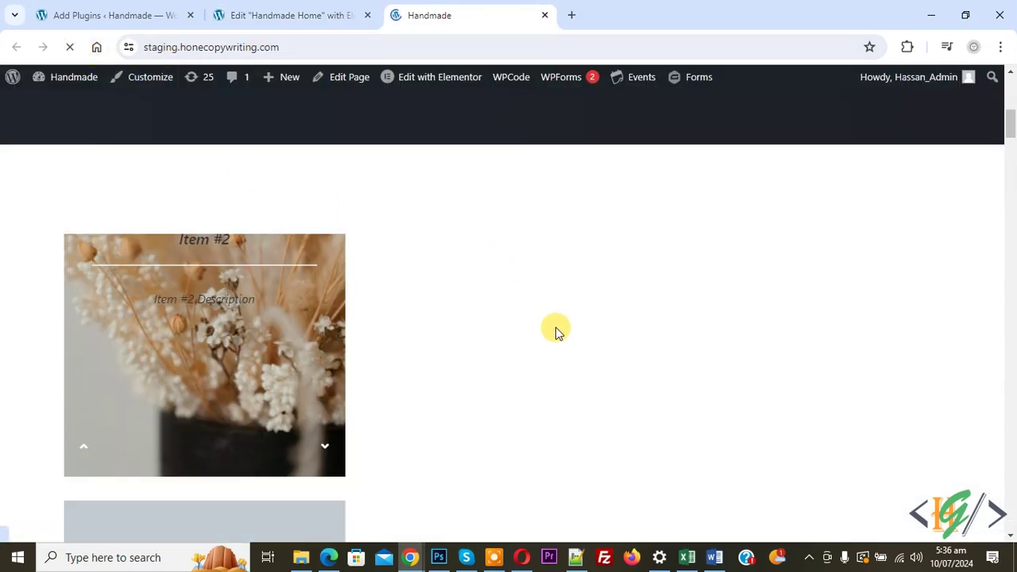